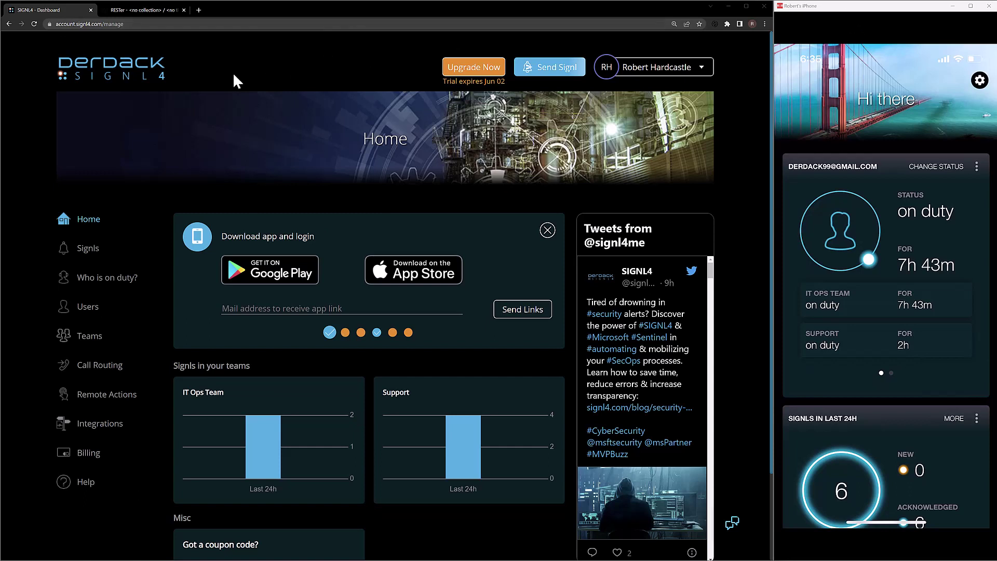
Go to the Integrations page from the left sidebar
{"action": "left_click", "coordinate": [104, 431]}
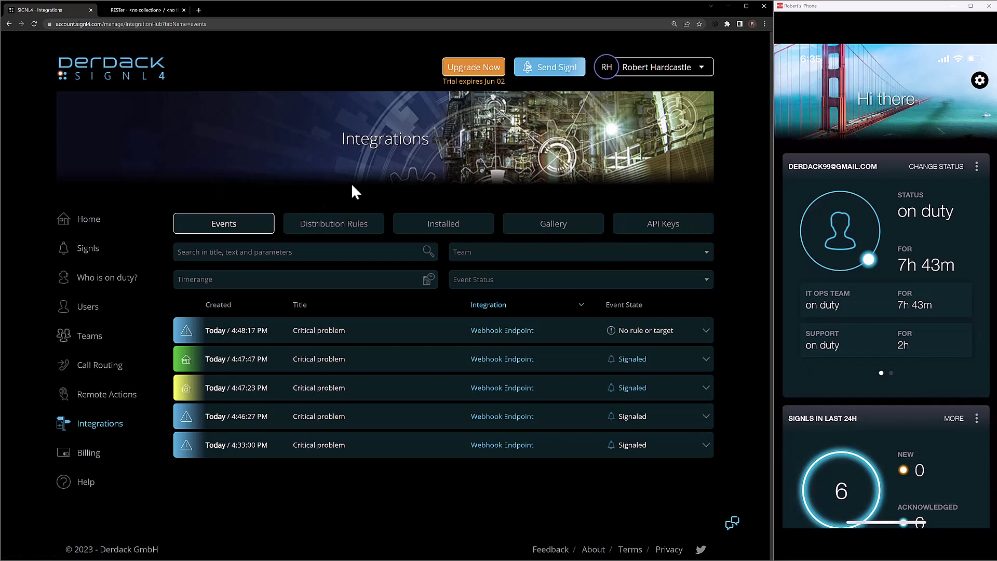
Show the Distribution Rules tab, then the Installed integrations list
{"action": "left_click", "coordinate": [356, 234]}
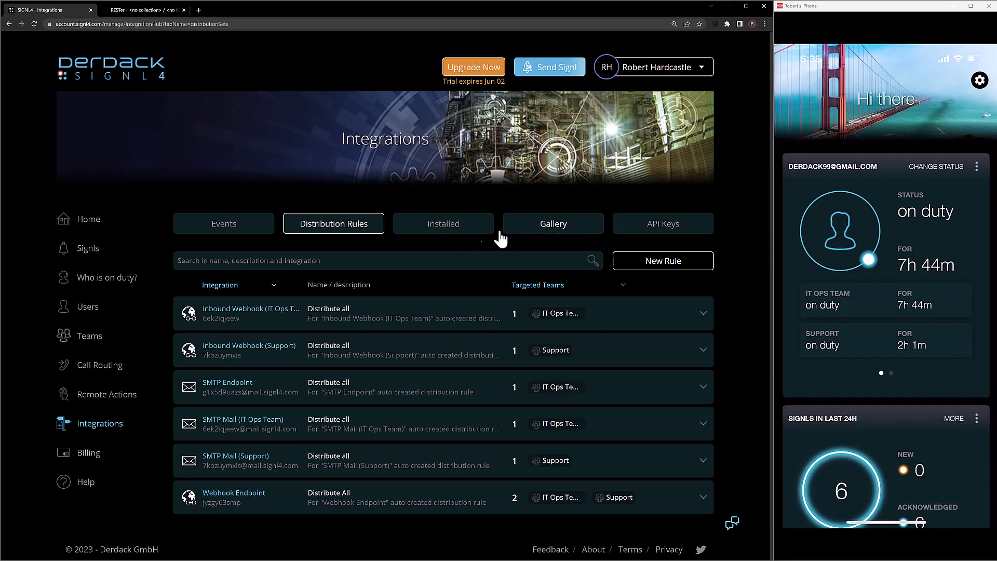
{"action": "left_click", "coordinate": [445, 226]}
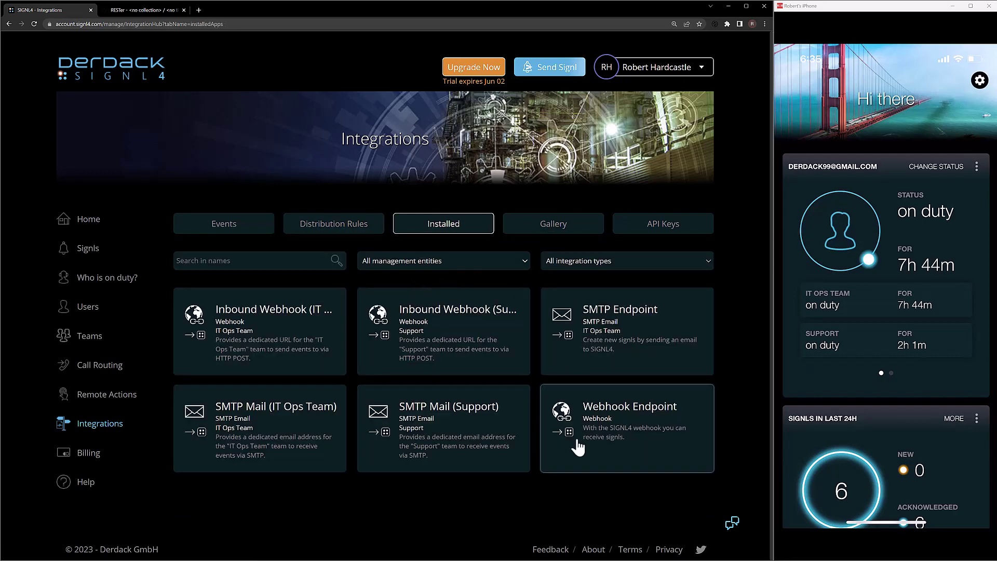
Open the Webhook Endpoint integration and manage its distribution rules
{"action": "left_click", "coordinate": [634, 430]}
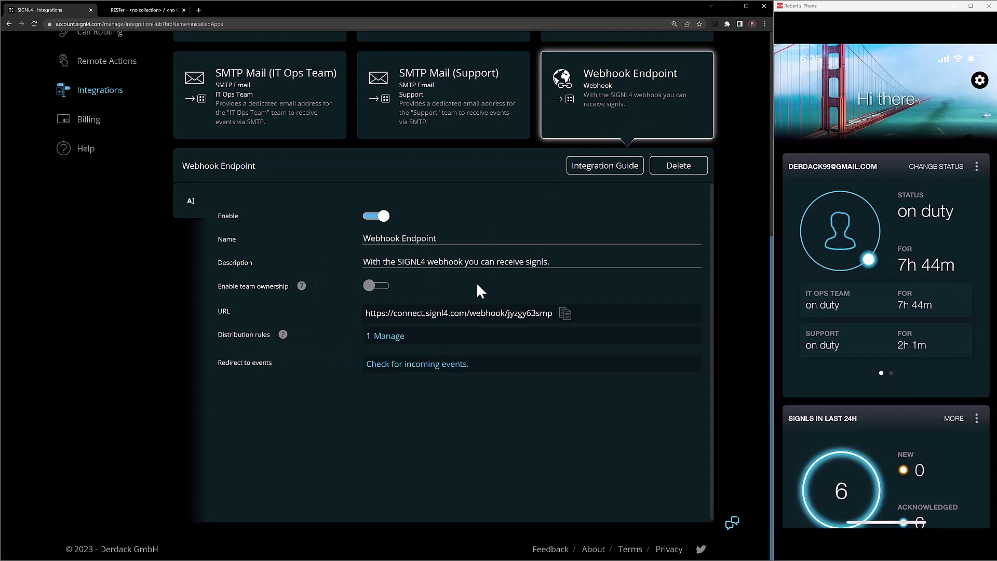
{"action": "left_click", "coordinate": [394, 340]}
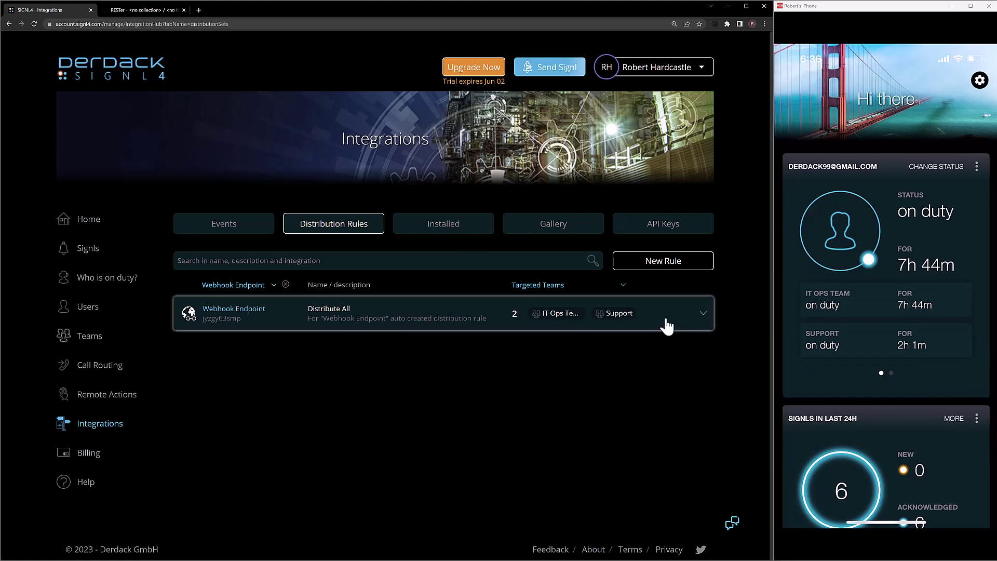
Expand the Distribute All rule, review its settings, and select its display name
{"action": "left_click", "coordinate": [671, 326]}
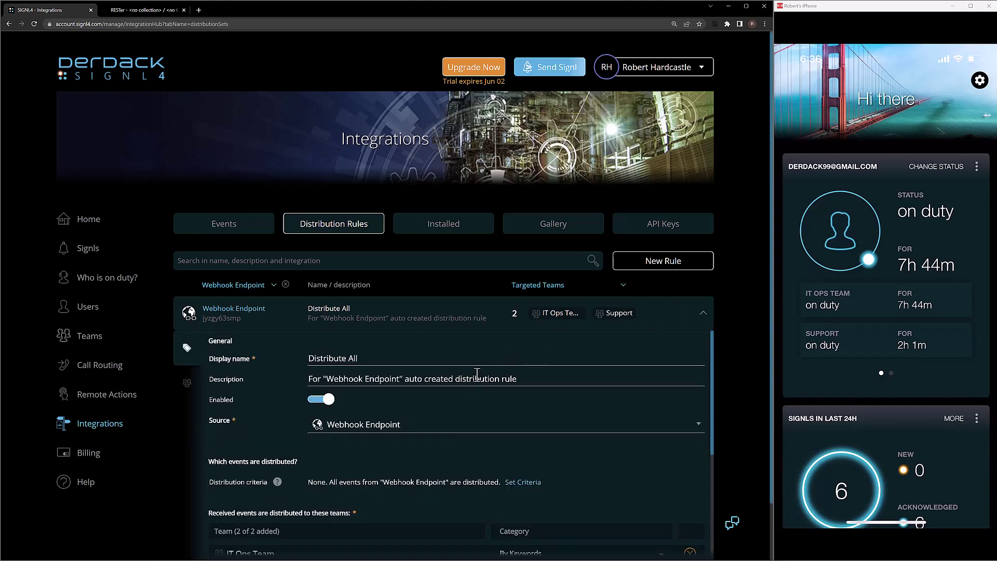
{"action": "scroll", "coordinate": [705, 413], "scroll_direction": "down", "scroll_amount": 3}
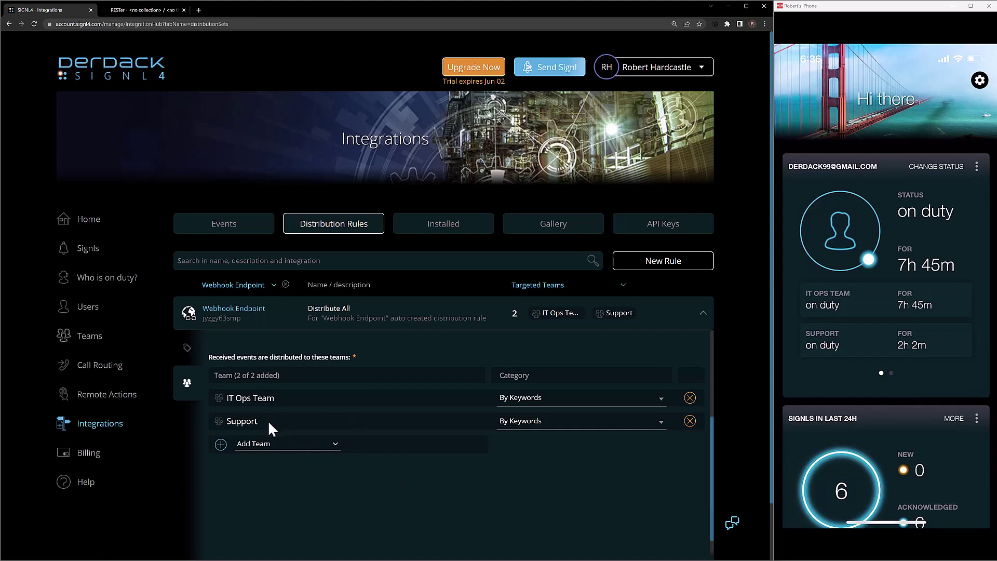
{"action": "scroll", "coordinate": [411, 446], "scroll_direction": "up", "scroll_amount": 3}
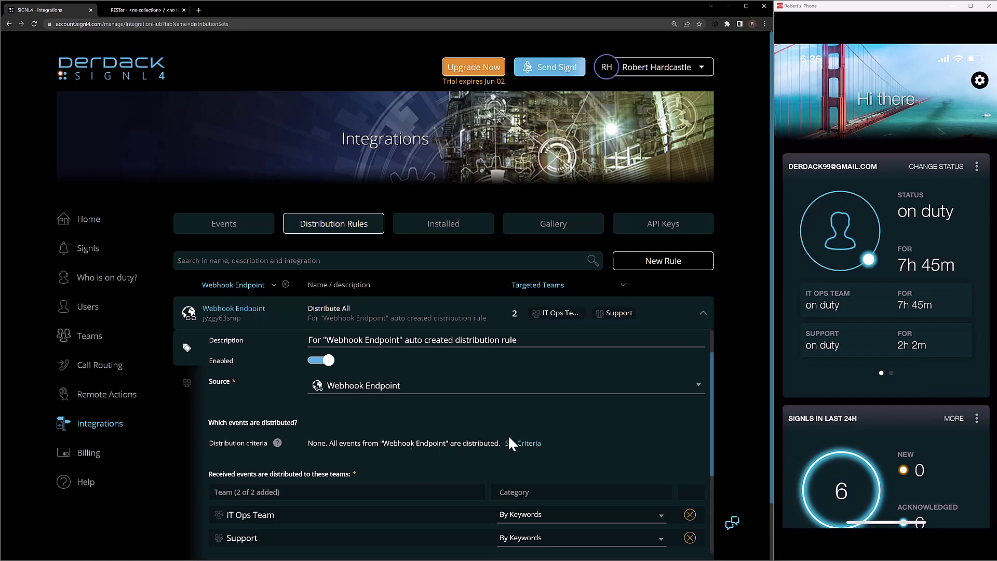
{"action": "scroll", "coordinate": [507, 439], "scroll_direction": "up", "scroll_amount": 1}
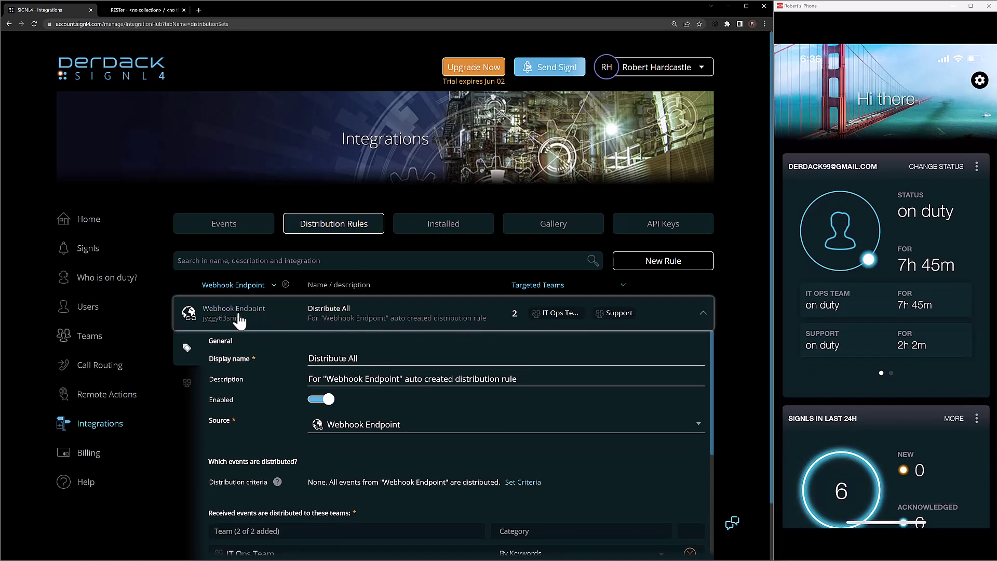
{"action": "left_click_drag", "start_coordinate": [371, 361], "coordinate": [299, 359]}
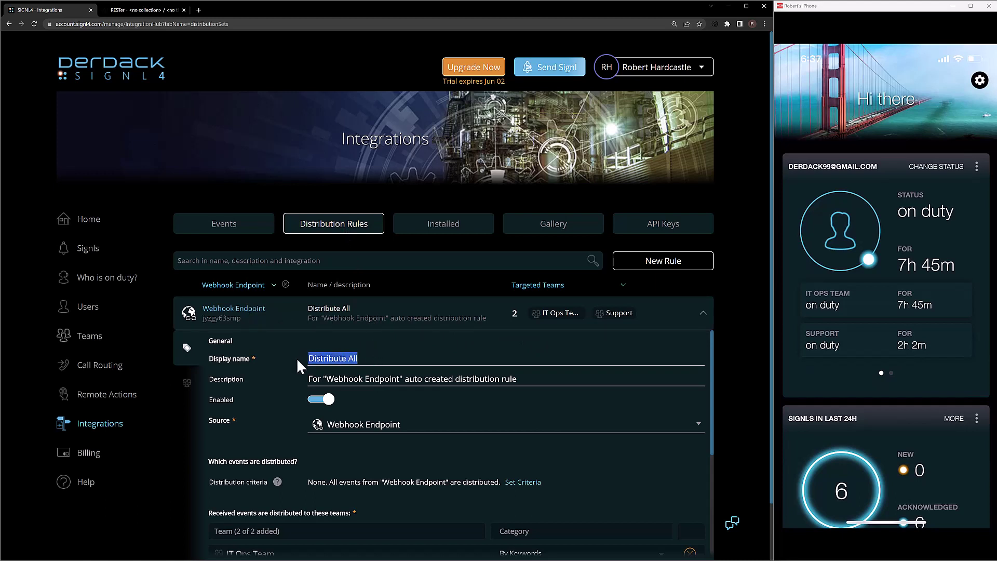
Rename the rule to 'Support Webhook Rule' and remove IT Ops Team from its targets
{"action": "type", "text": "Support Webhook Rule"}
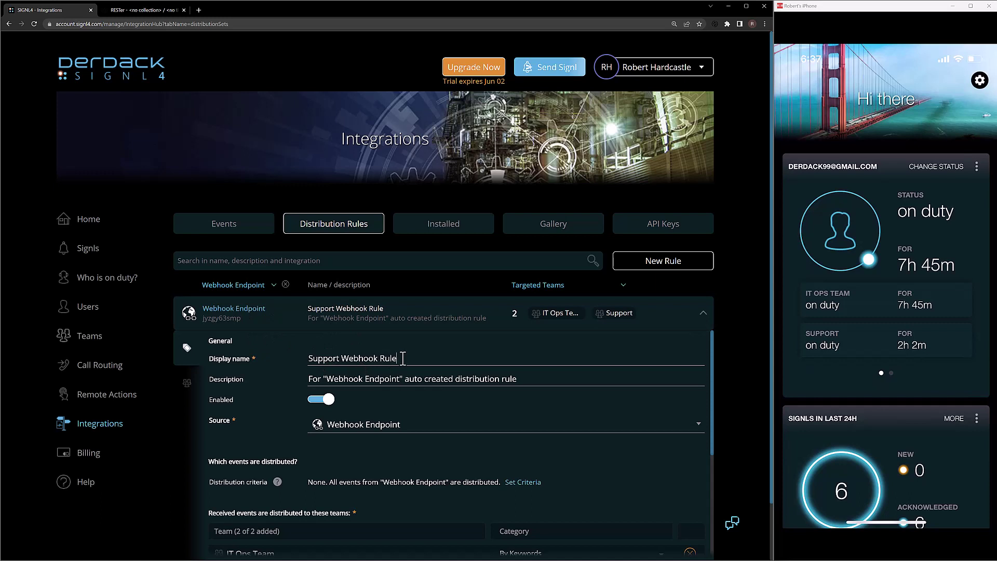
{"action": "scroll", "coordinate": [400, 366], "scroll_direction": "down", "scroll_amount": 2}
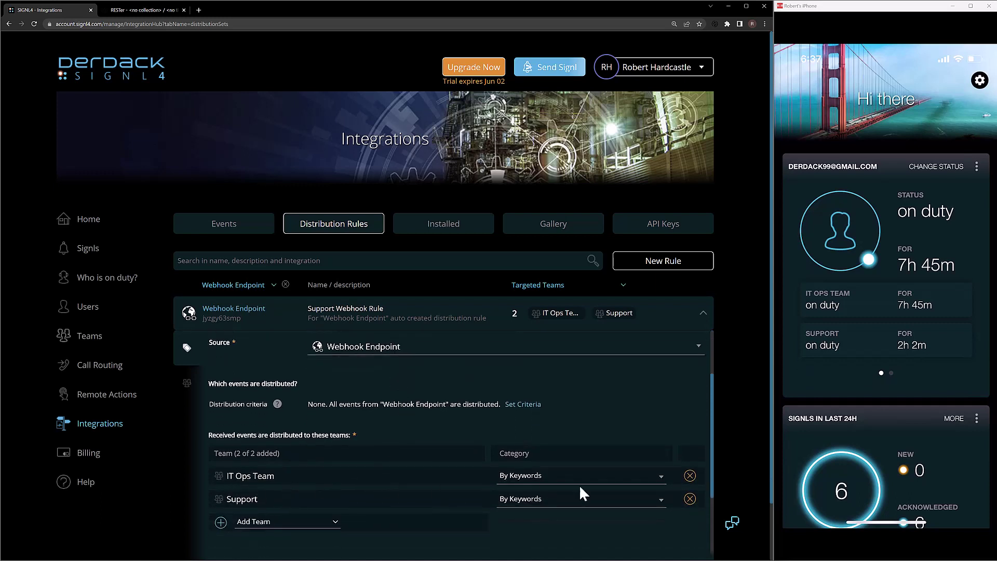
{"action": "left_click", "coordinate": [690, 476]}
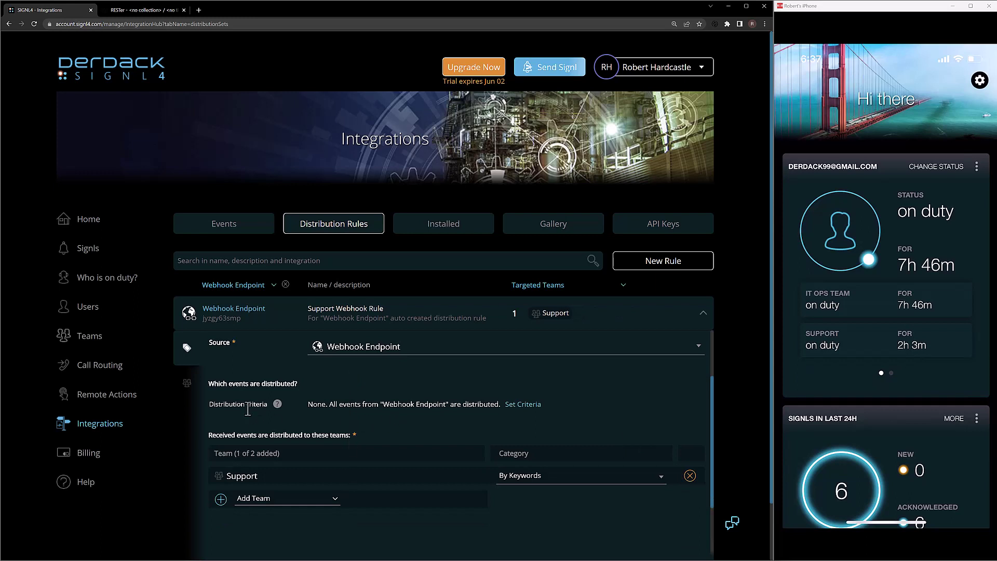
{"action": "left_click", "coordinate": [522, 410]}
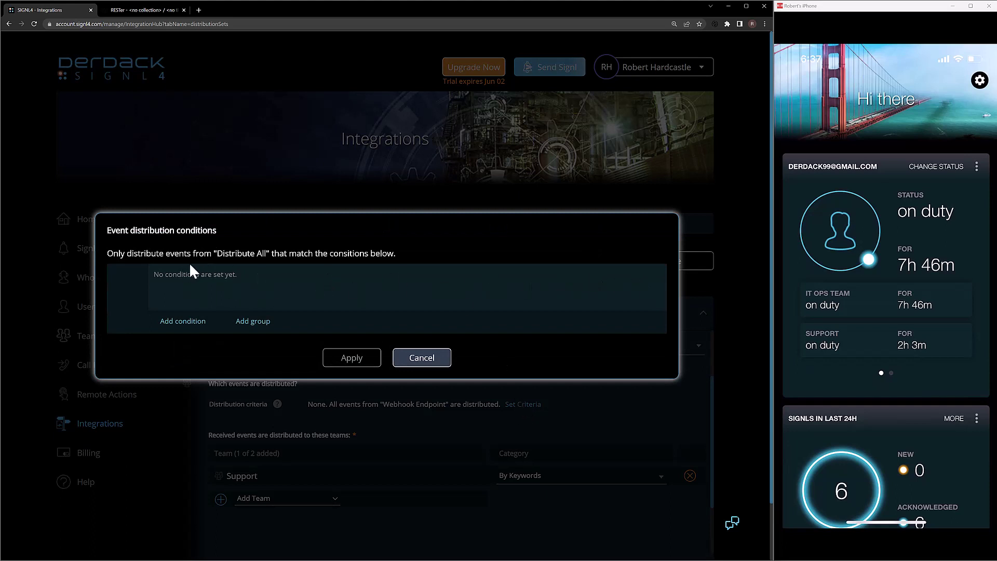
Add and apply a condition: Text contains 'Support Ticket'
{"action": "left_click", "coordinate": [188, 321]}
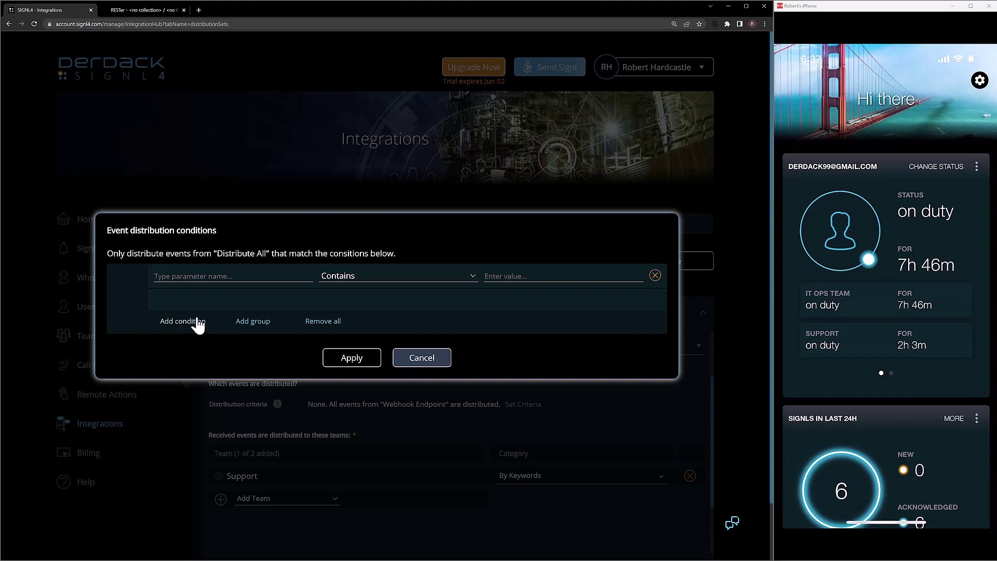
{"action": "left_click", "coordinate": [307, 275]}
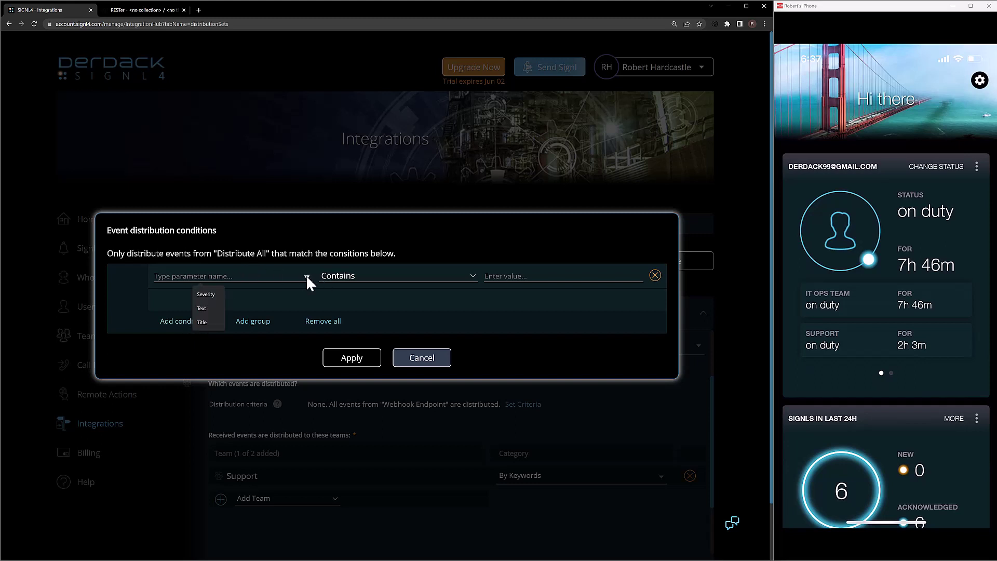
{"action": "left_click", "coordinate": [208, 310]}
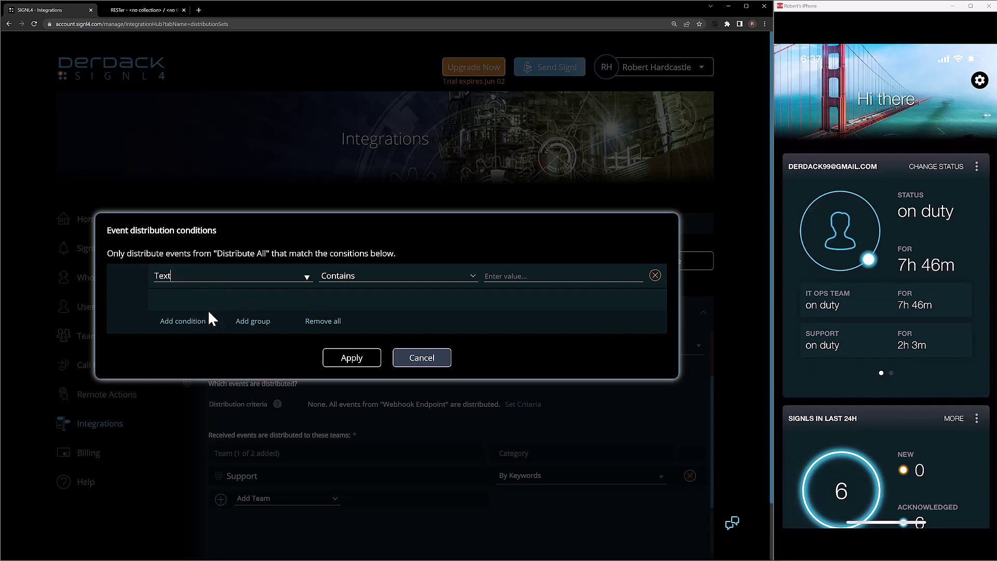
{"action": "left_click", "coordinate": [520, 276]}
{"action": "type", "text": "Support Ticket"}
{"action": "left_click", "coordinate": [359, 365]}
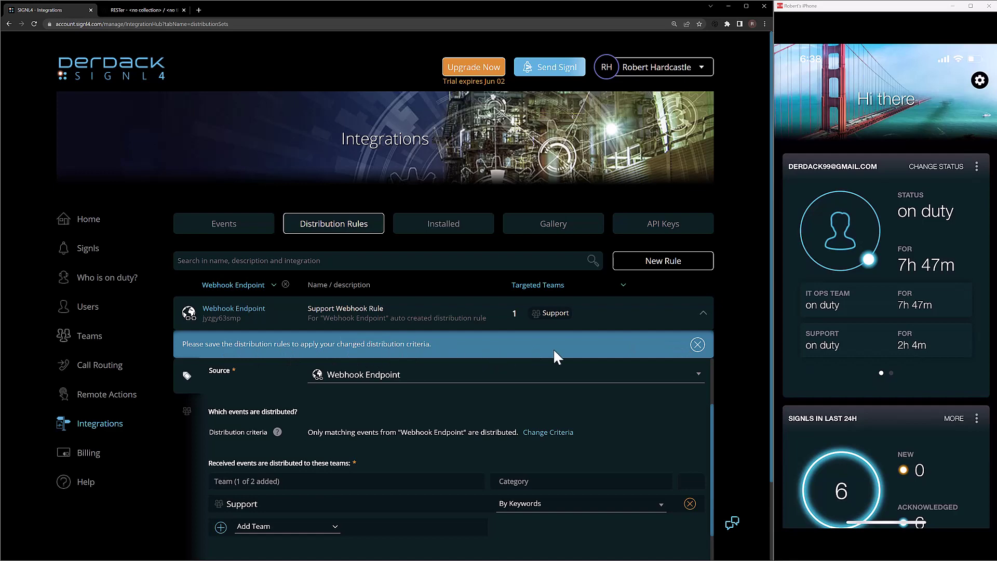
Review the Support Webhook Rule settings and insert a blank New Rule form
{"action": "scroll", "coordinate": [548, 353], "scroll_direction": "down", "scroll_amount": 3}
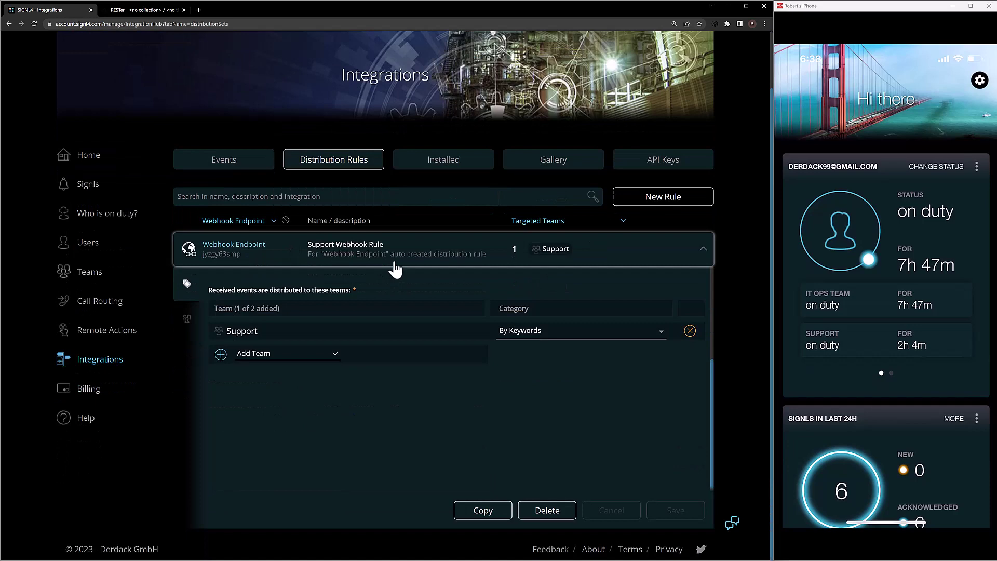
{"action": "scroll", "coordinate": [403, 335], "scroll_direction": "up", "scroll_amount": 3}
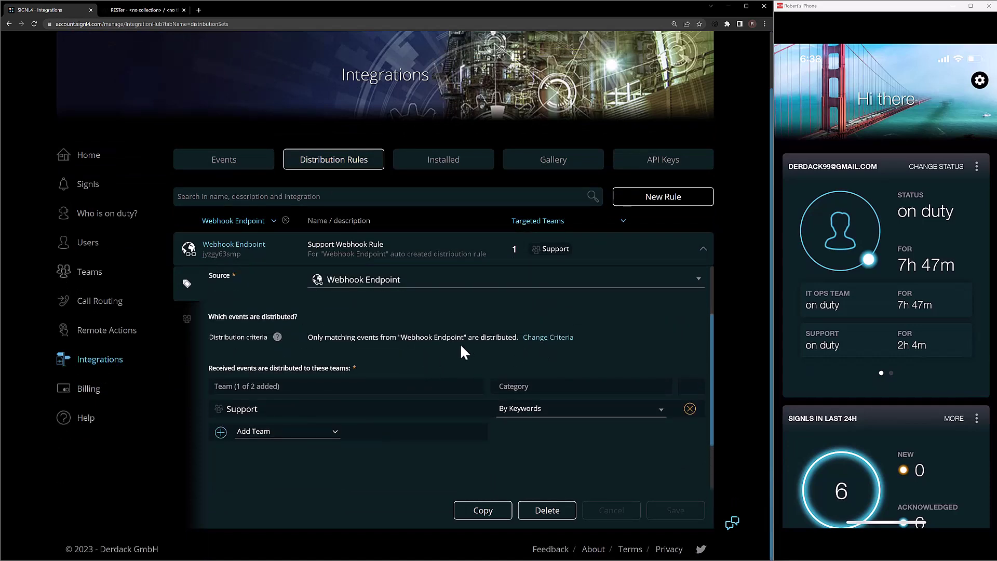
{"action": "scroll", "coordinate": [460, 344], "scroll_direction": "up", "scroll_amount": 3}
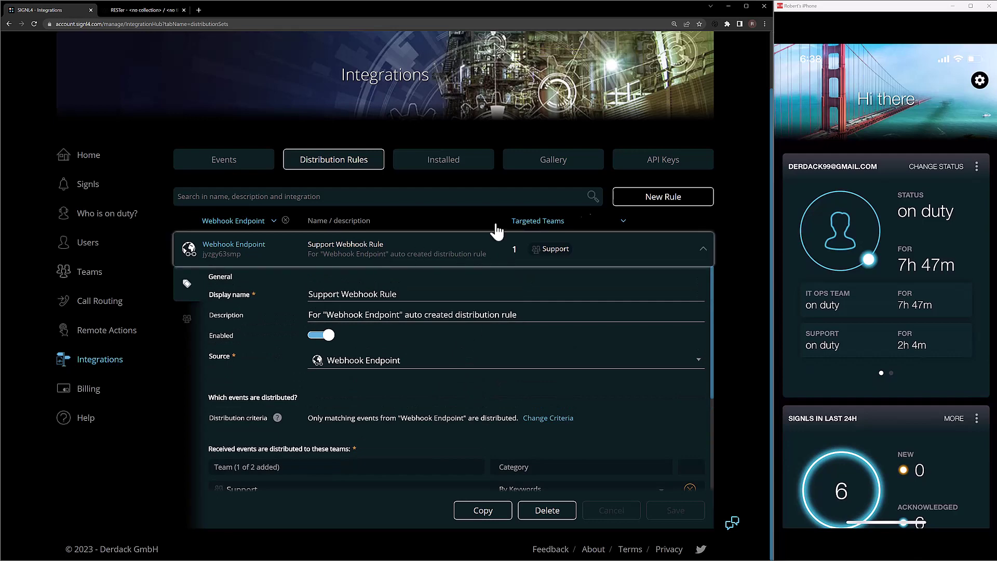
{"action": "left_click", "coordinate": [657, 200]}
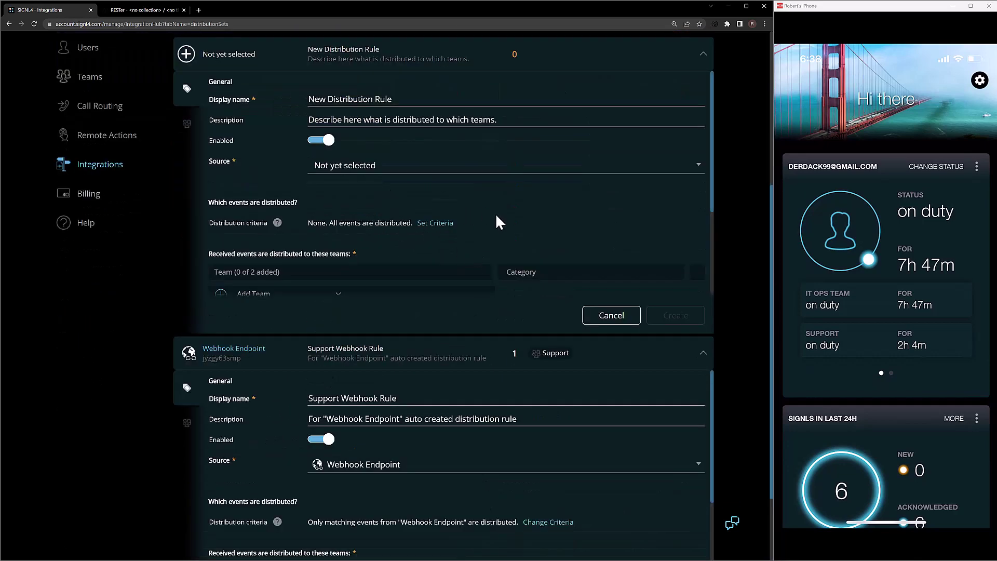
Rename the new rule to 'ITops Webhook Rule'
{"action": "scroll", "coordinate": [493, 219], "scroll_direction": "up", "scroll_amount": 1}
{"action": "left_click_drag", "start_coordinate": [394, 137], "coordinate": [304, 135]}
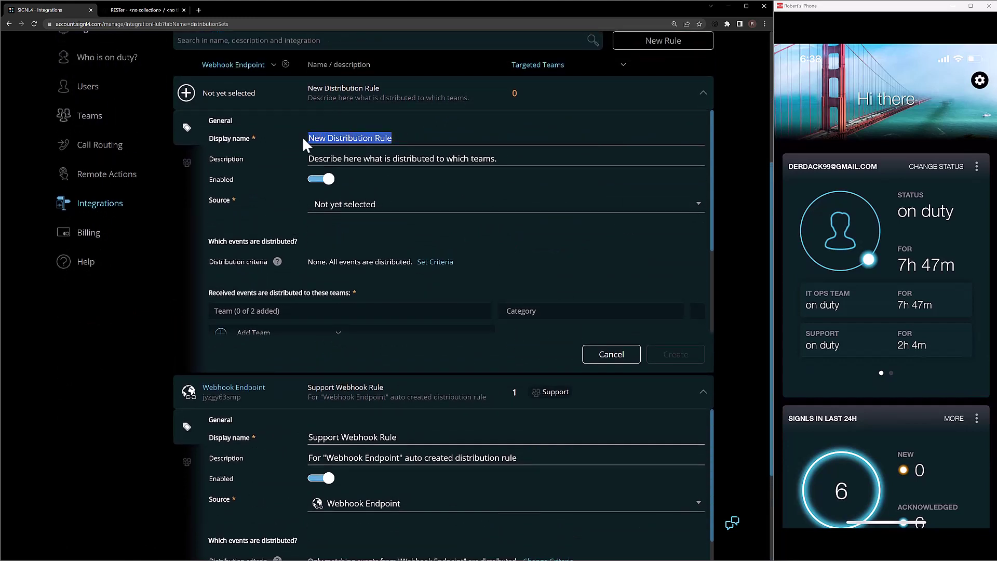
{"action": "type", "text": "ITops Webhook Rule"}
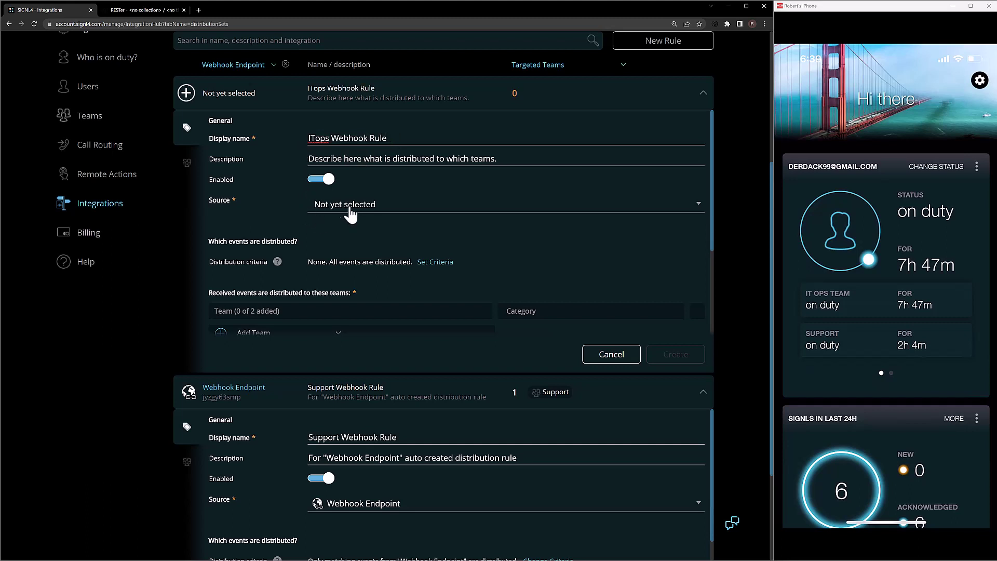
Set Webhook Endpoint as the rule's source and IT Ops Team as its receiving team
{"action": "left_click", "coordinate": [353, 209]}
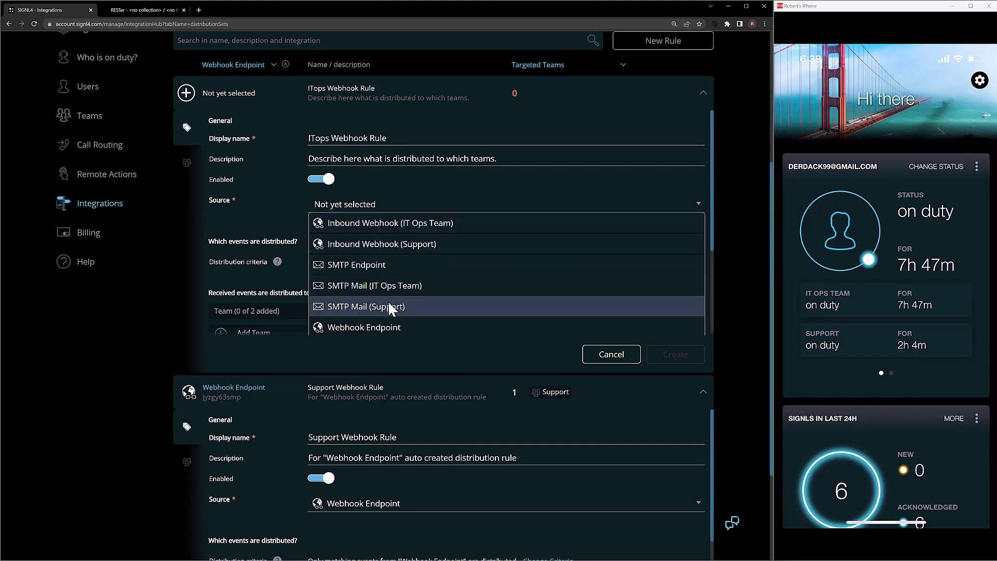
{"action": "left_click", "coordinate": [375, 327]}
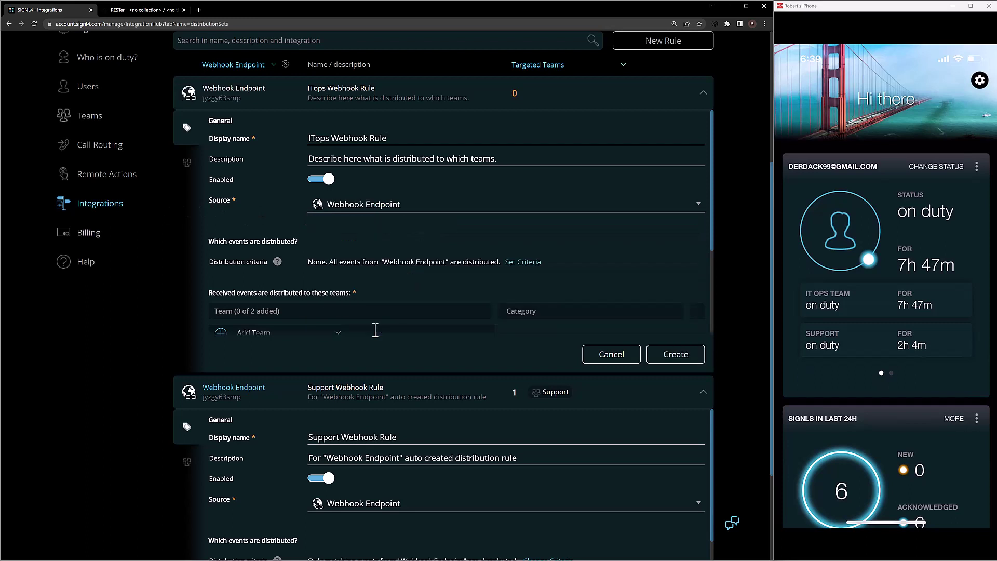
{"action": "scroll", "coordinate": [360, 229], "scroll_direction": "down", "scroll_amount": 1}
{"action": "left_click", "coordinate": [293, 294]}
{"action": "left_click", "coordinate": [273, 307]}
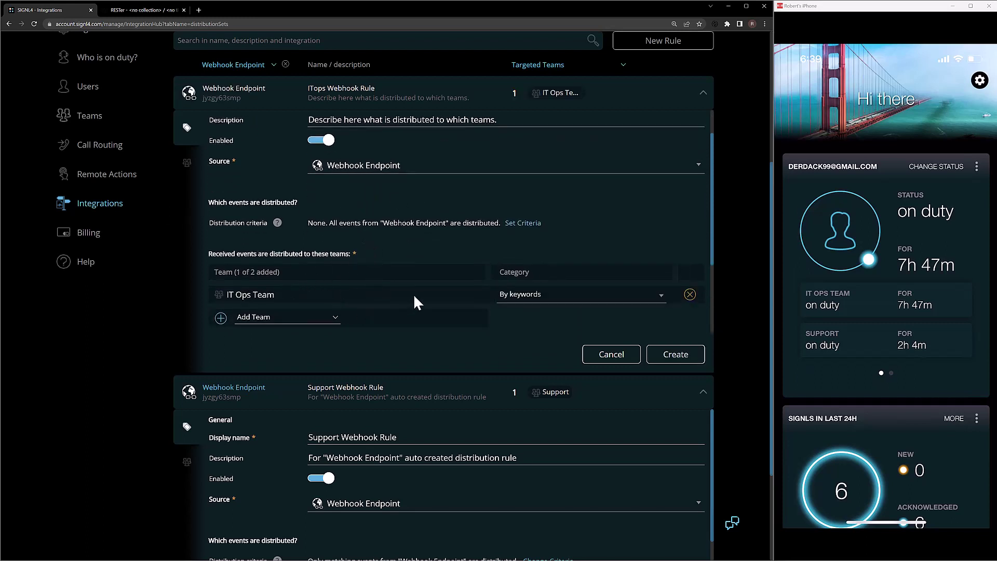
{"action": "left_click", "coordinate": [519, 224]}
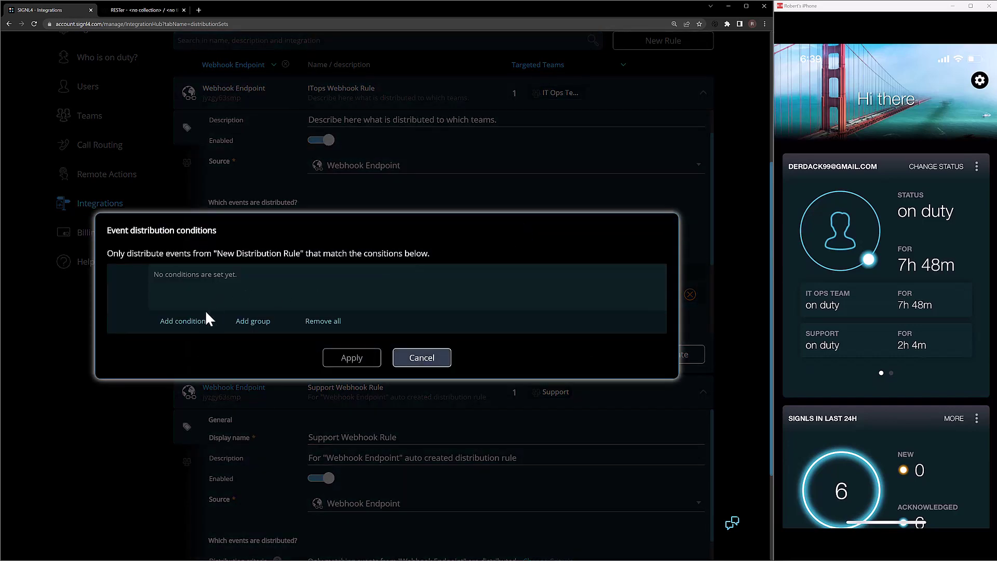
Add a condition for the ITops rule: Text contains 'Change Request'
{"action": "left_click", "coordinate": [200, 322]}
{"action": "left_click", "coordinate": [205, 276]}
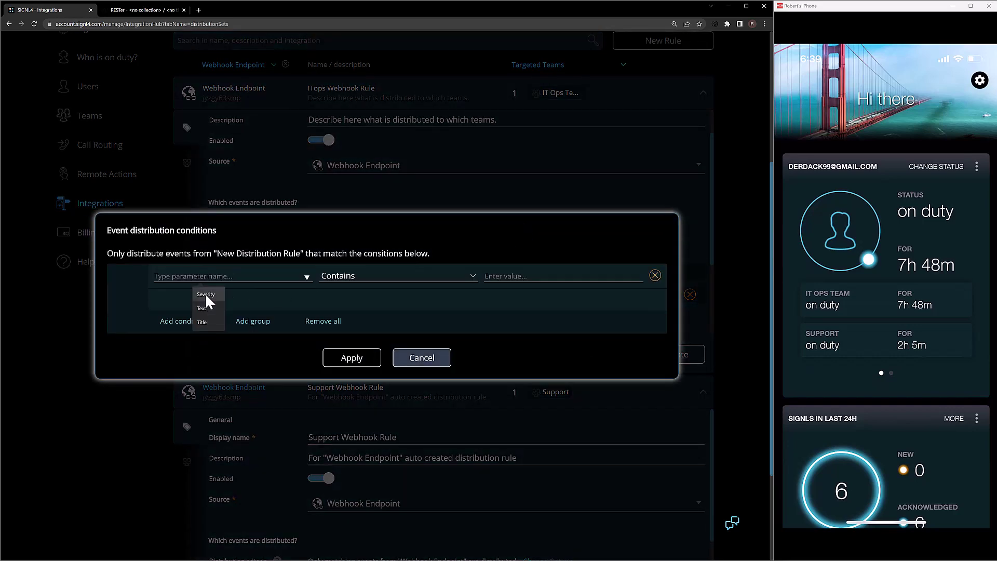
{"action": "left_click", "coordinate": [207, 309]}
{"action": "left_click", "coordinate": [492, 277]}
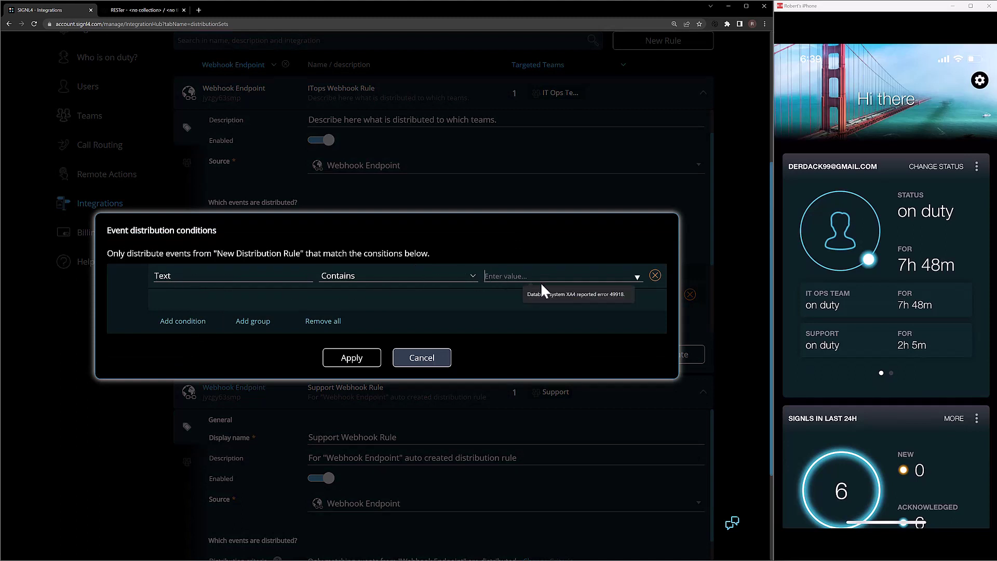
{"action": "type", "text": "Change Request"}
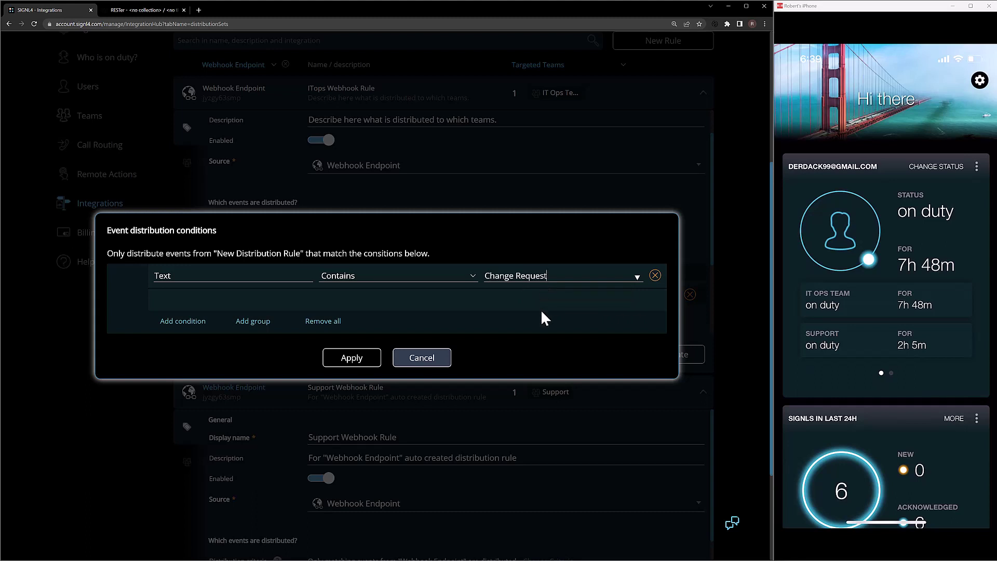
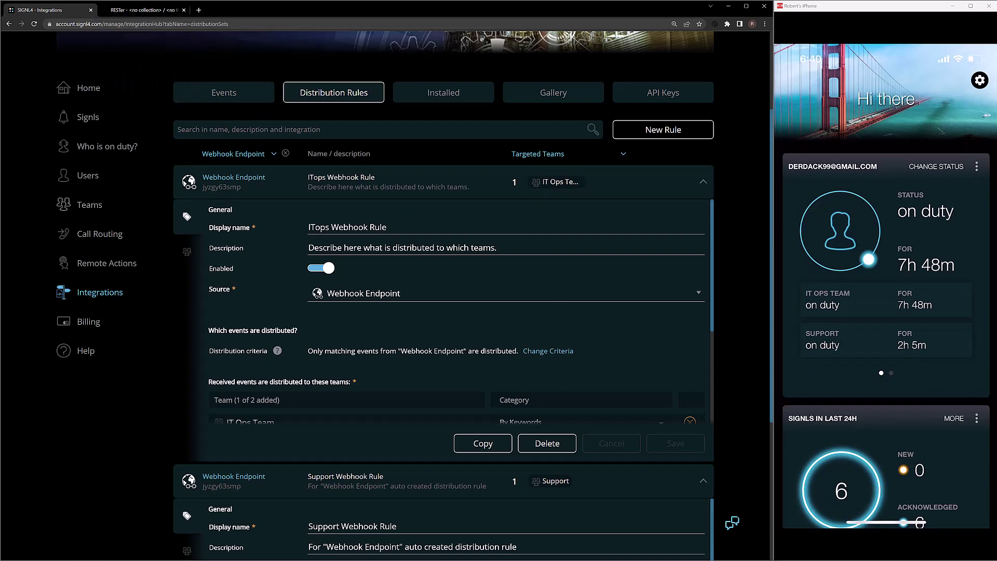
Switch to the RESTer browser tab to send test events
{"action": "left_click", "coordinate": [147, 11]}
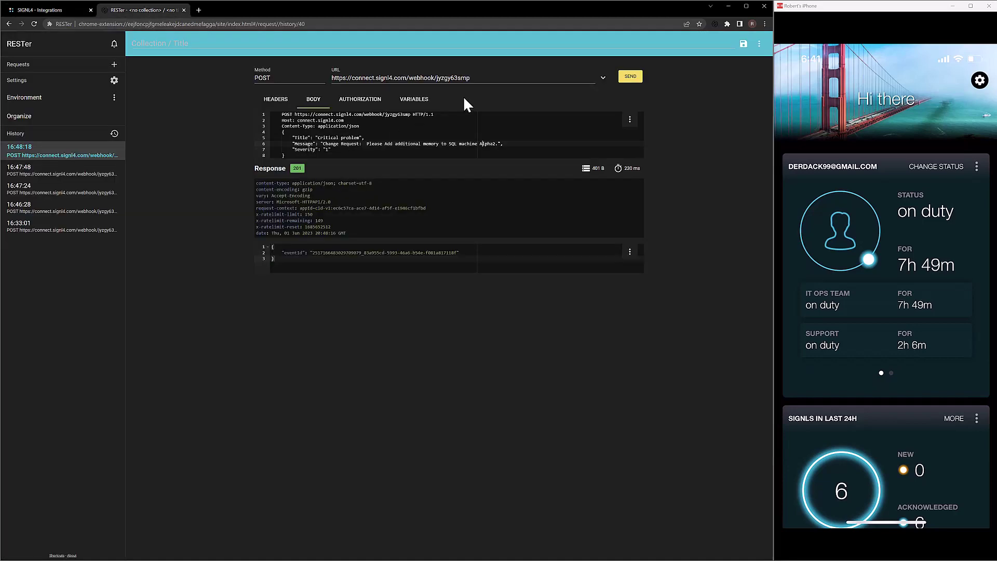
Resend the Alpha2 memory request event, then send a 'Support Ticket Created for user' message naming the user
{"action": "left_click", "coordinate": [480, 144]}
{"action": "left_click", "coordinate": [628, 78]}
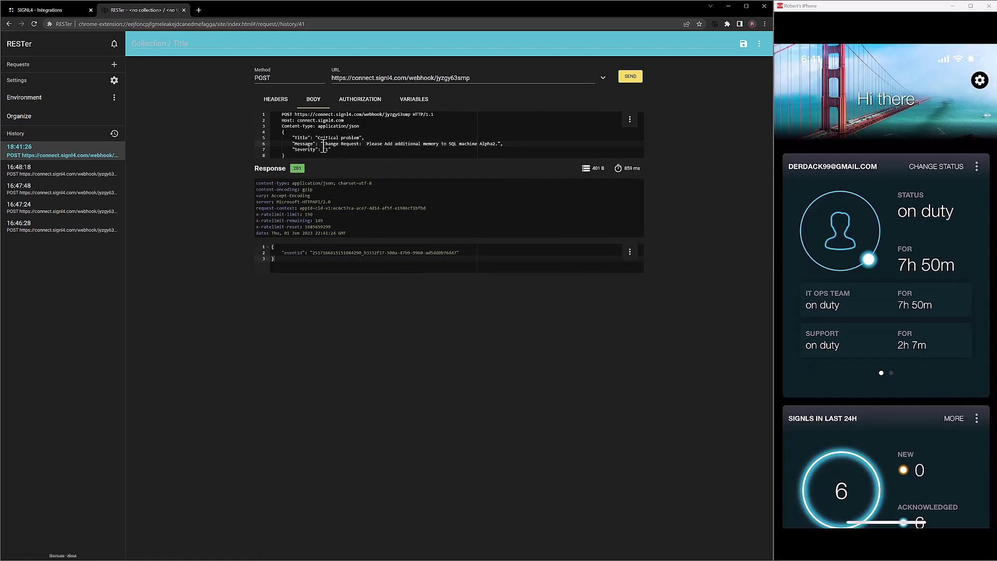
{"action": "left_click_drag", "start_coordinate": [321, 143], "coordinate": [499, 144]}
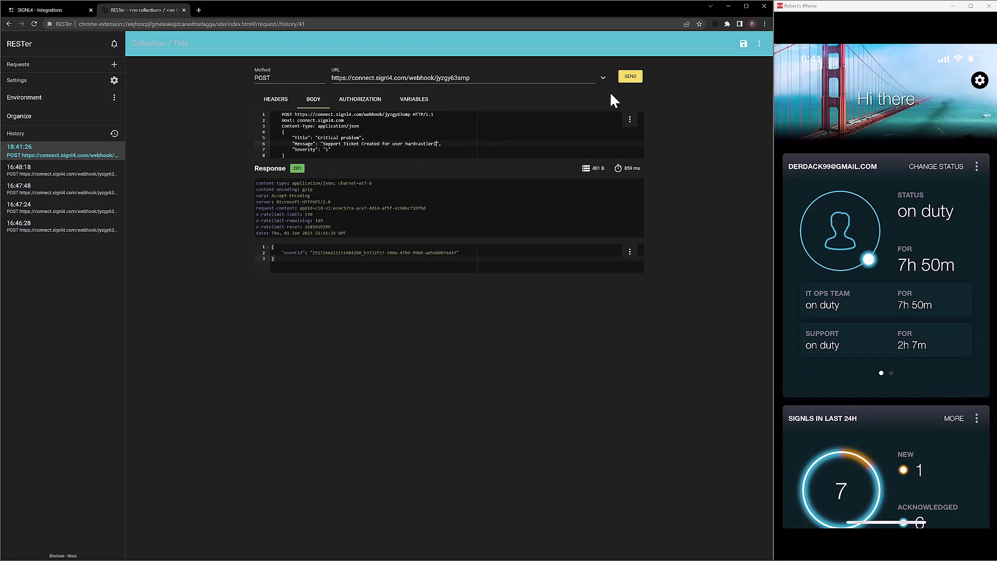
{"action": "left_click", "coordinate": [630, 78]}
In SIGNL4's Events log, expand the 6:41:24 PM and 6:41:44 PM events to check their routing
{"action": "left_click", "coordinate": [54, 7]}
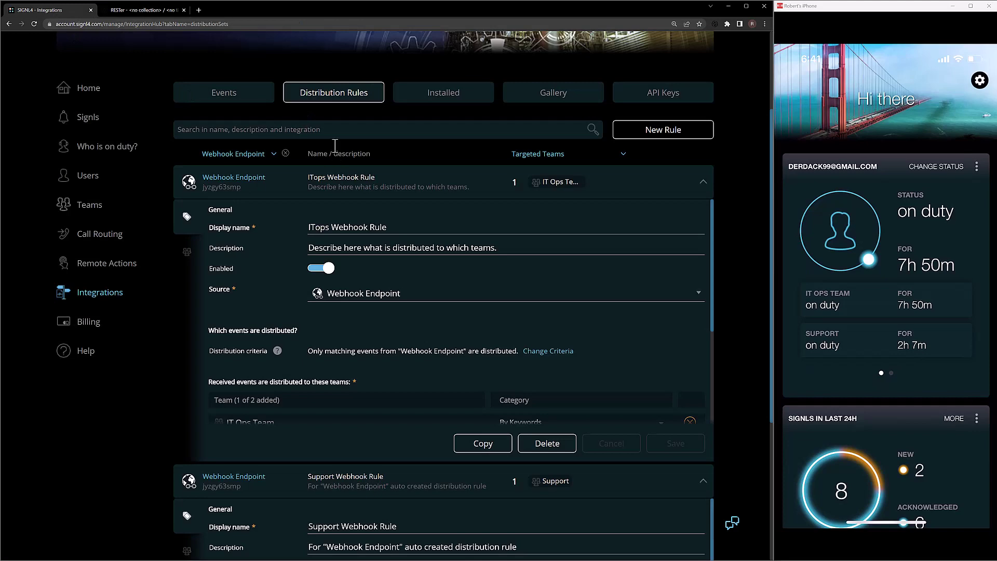
{"action": "left_click", "coordinate": [215, 94]}
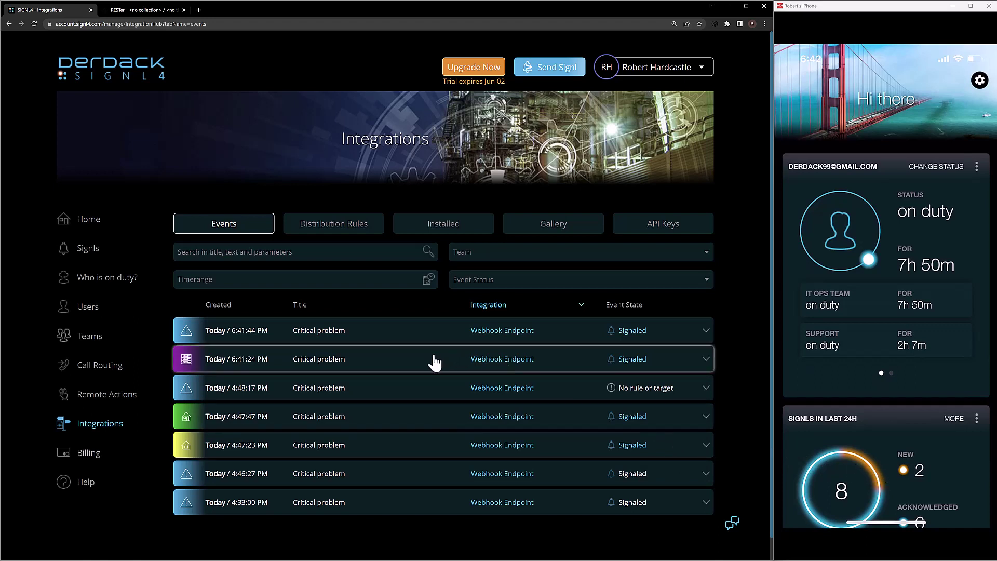
{"action": "left_click", "coordinate": [413, 372]}
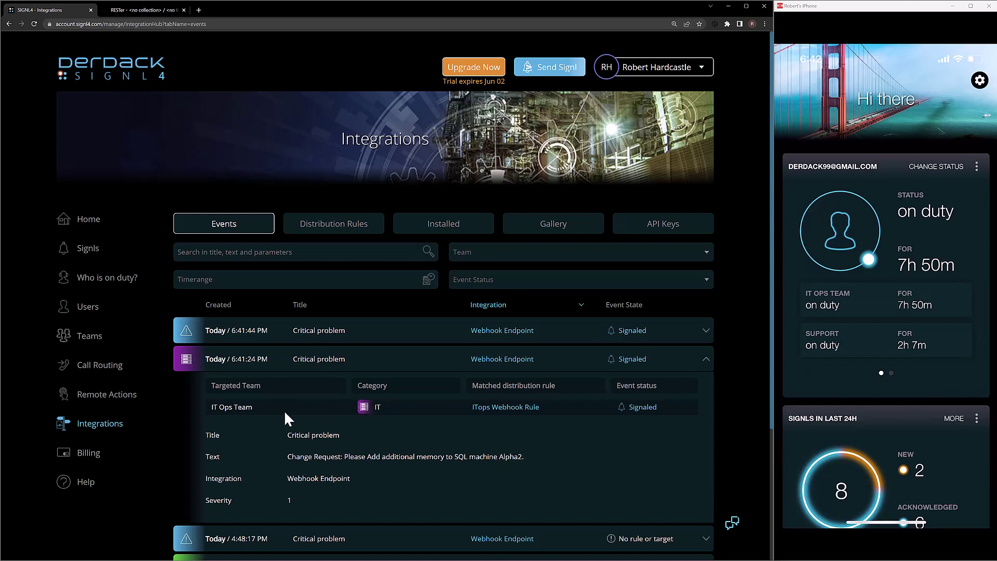
{"action": "left_click", "coordinate": [358, 360]}
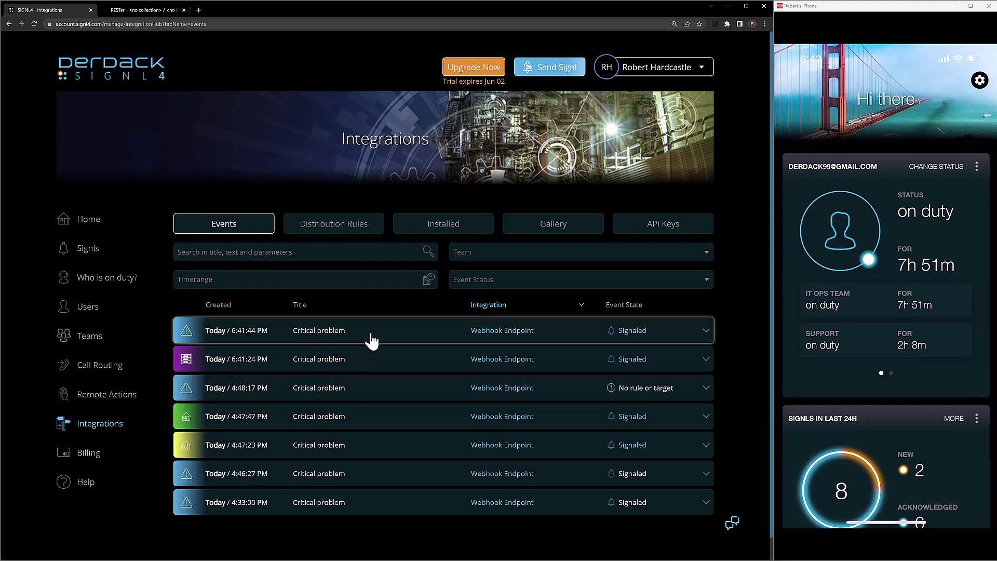
{"action": "left_click", "coordinate": [372, 341]}
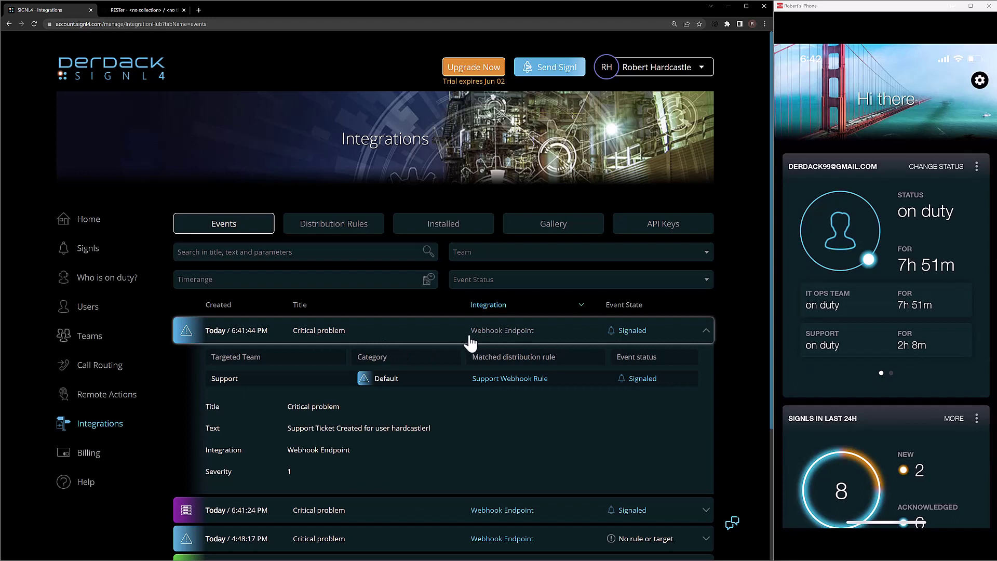